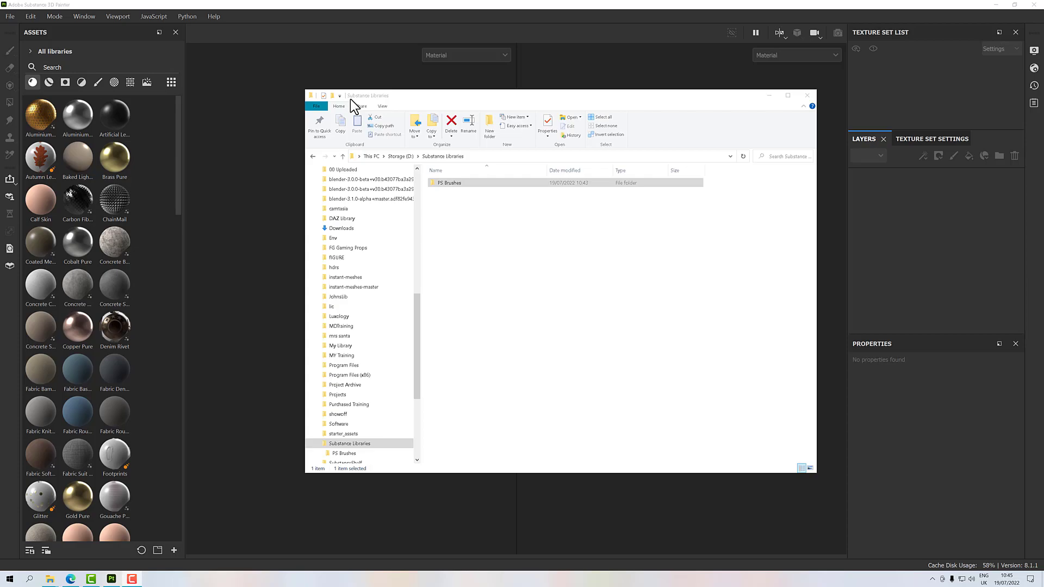
Open Painter's Settings at the Libraries page via Edit > Settings
click(278, 18)
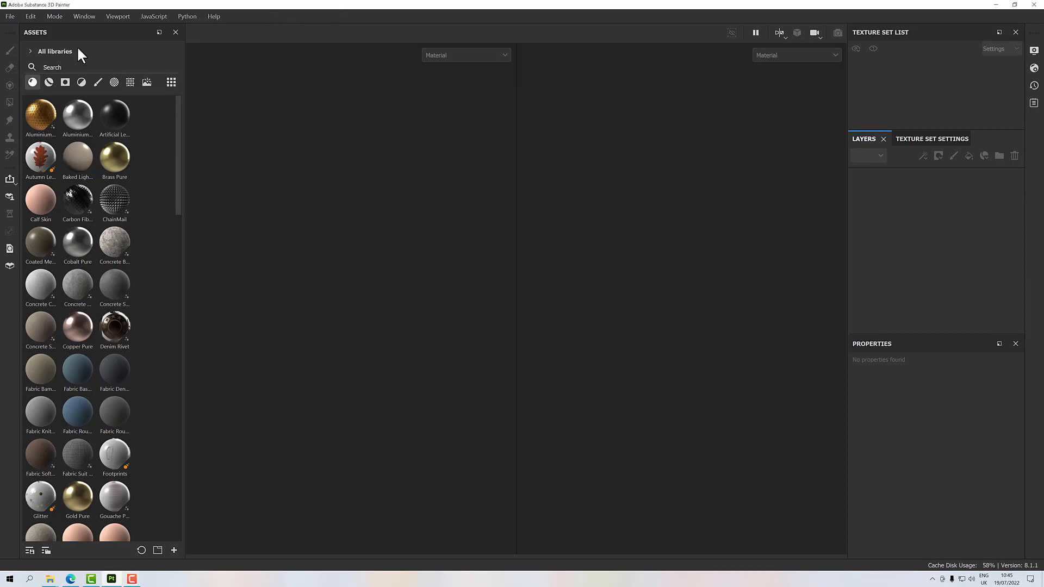
click(32, 18)
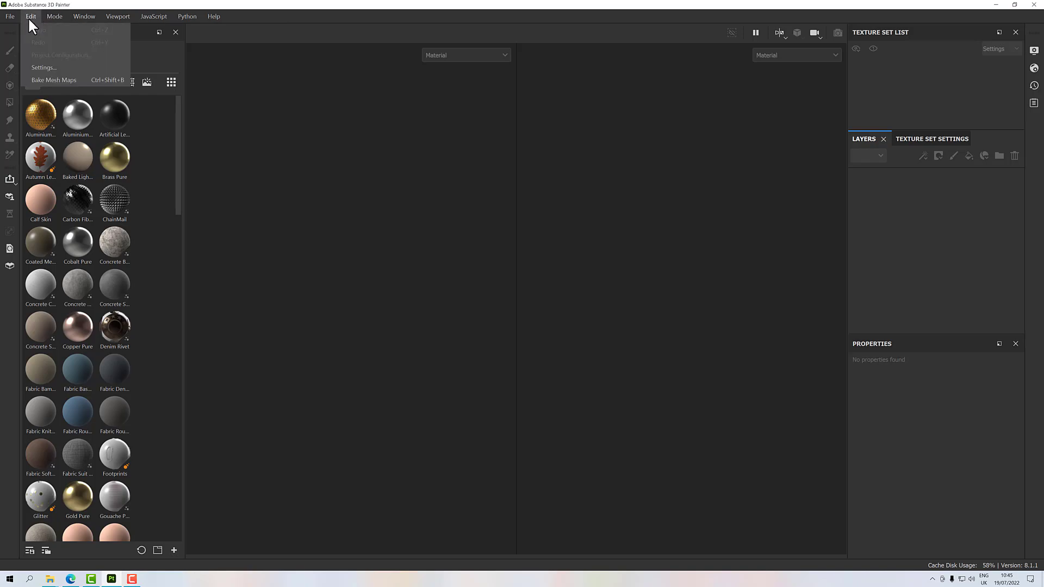
click(44, 67)
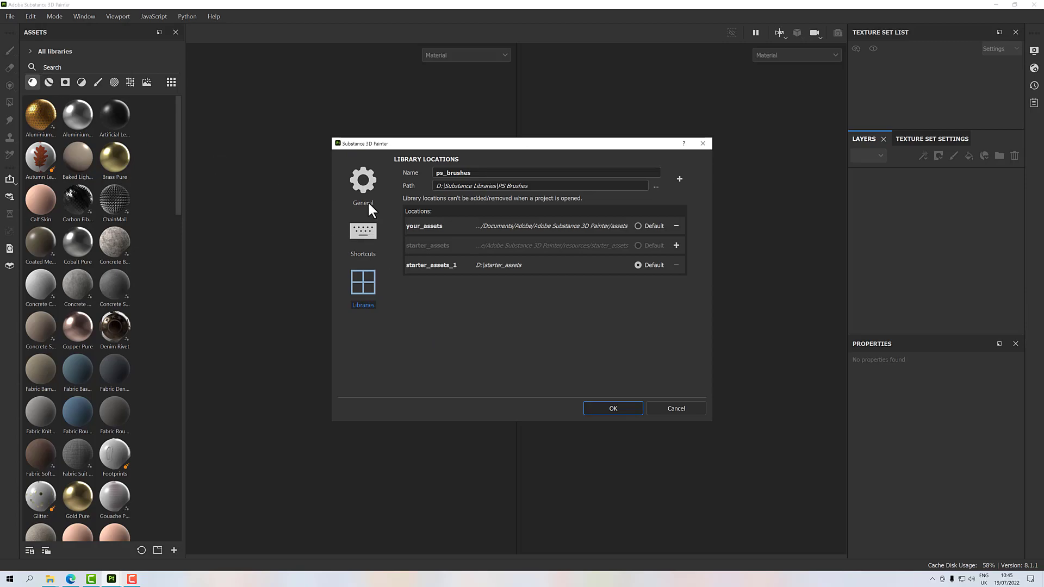
click(364, 204)
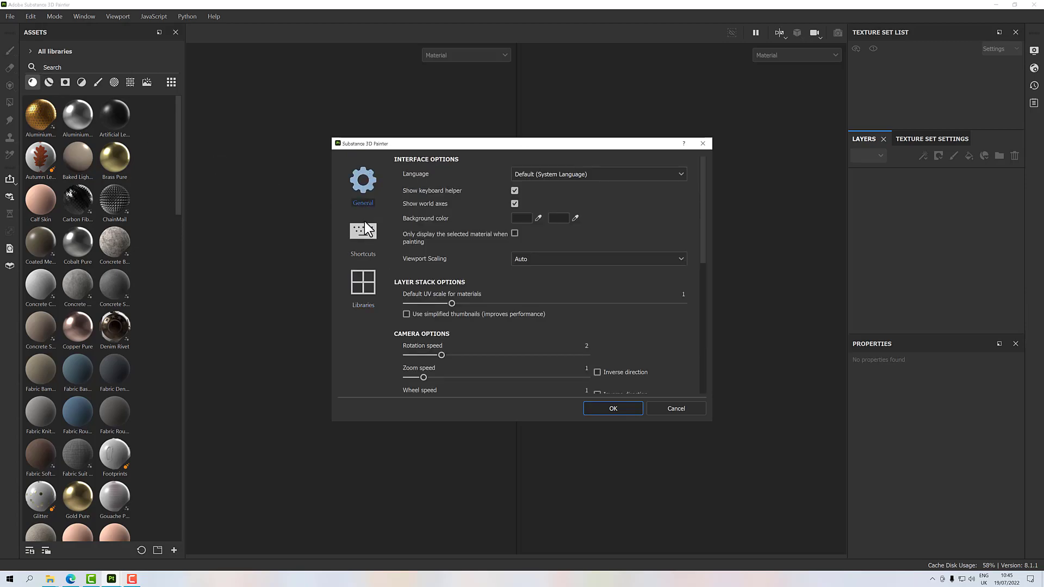
click(359, 291)
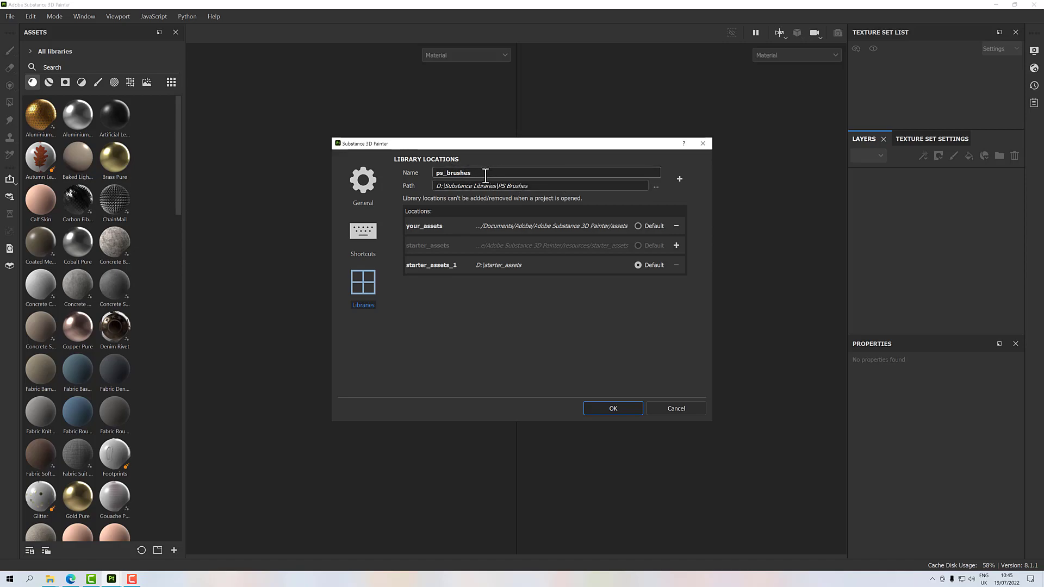
Rename the new library location to 'PS Brushes'
drag(478, 173, 403, 174)
text(PS Brsu)
key(BackSpace)
text(ushes)
key(Return)
Select the library path D:\Substance Libraries\PS Brushes and bring up File Explorer's open windows
drag(546, 186, 409, 188)
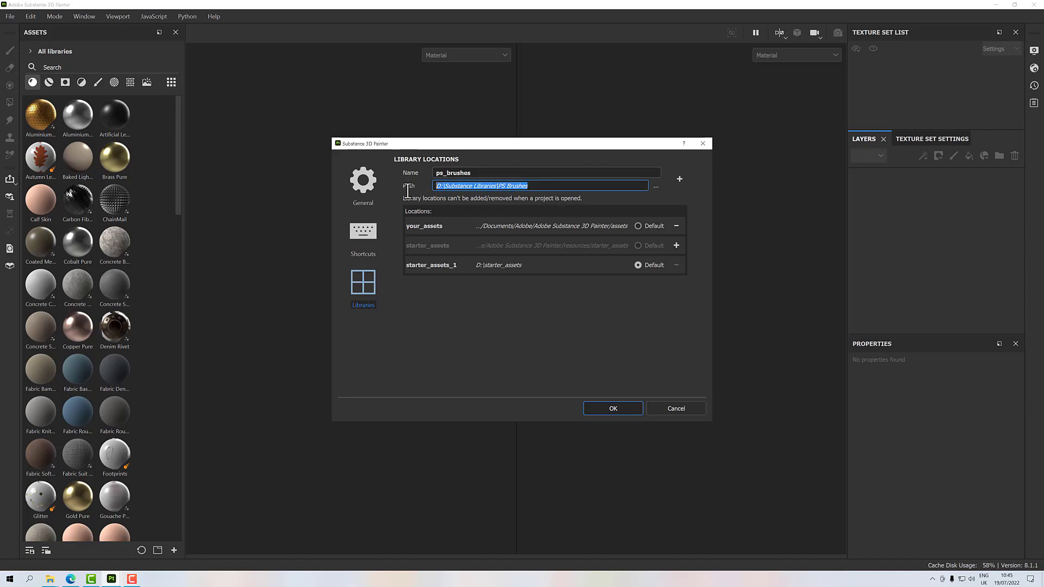
right_click(453, 187)
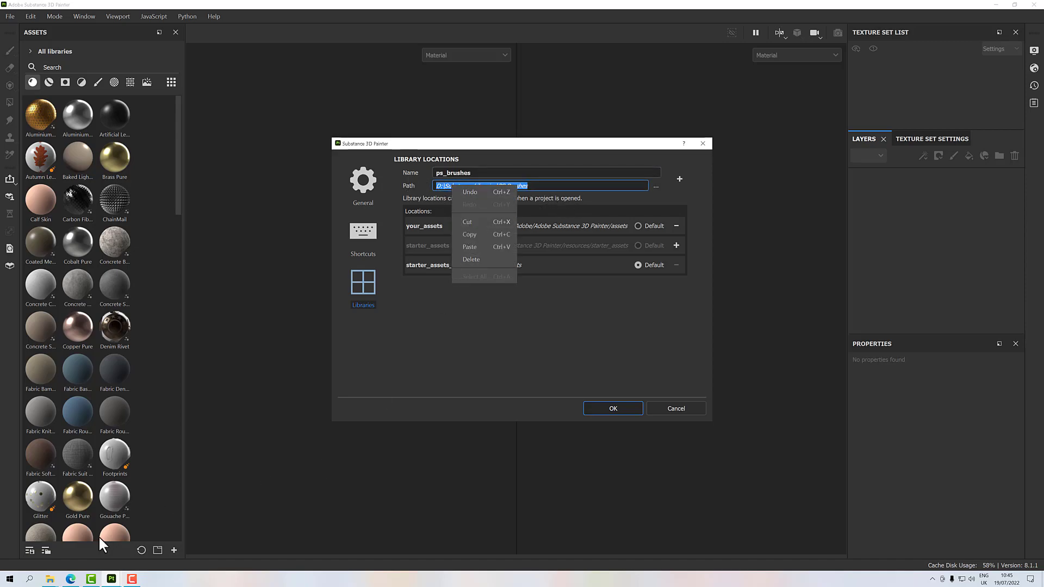
click(54, 576)
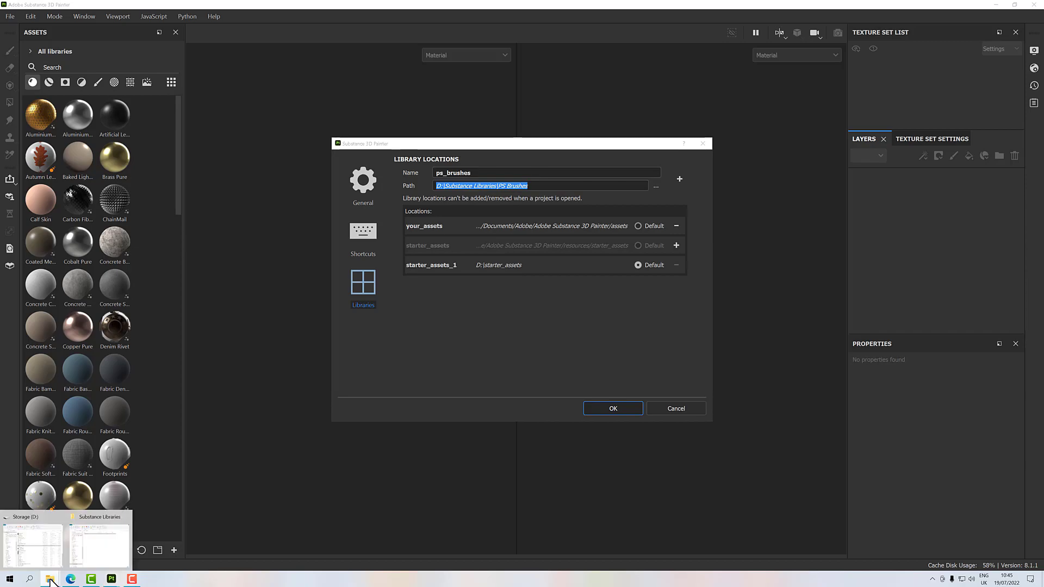
Open the empty PS Brushes folder in Explorer, then return to Painter's library settings
click(94, 542)
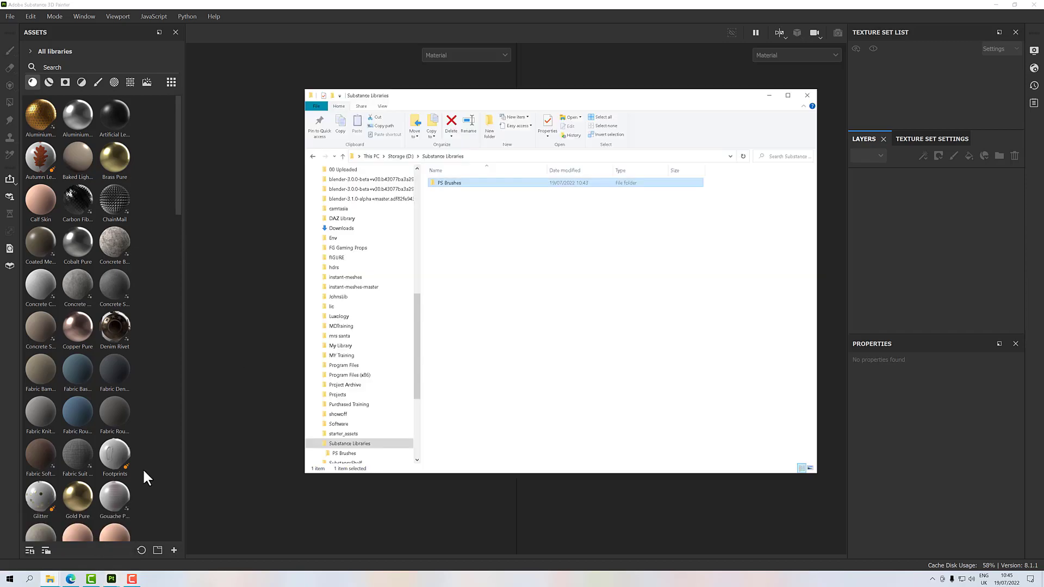
click(458, 155)
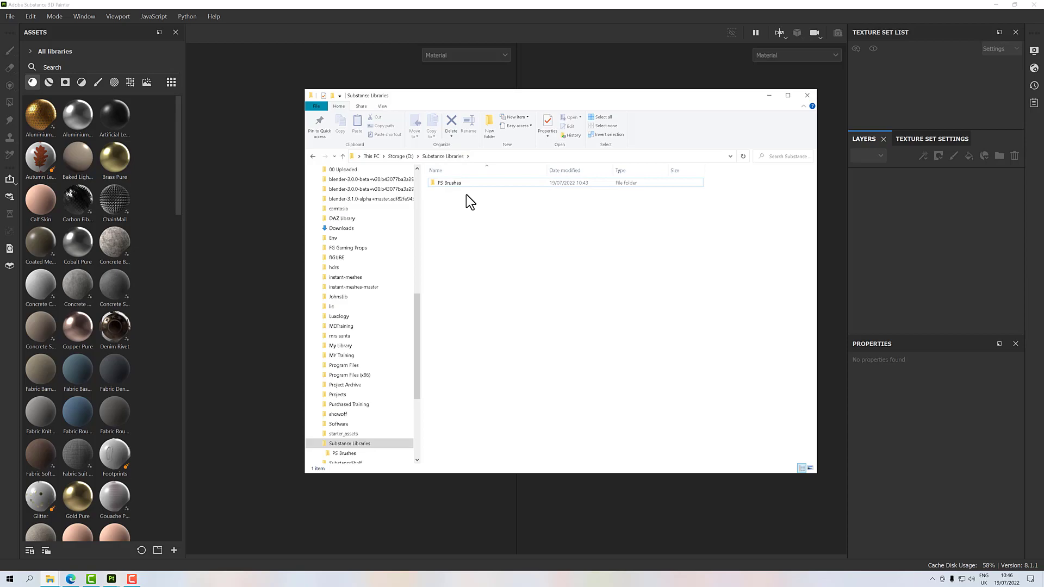
click(455, 184)
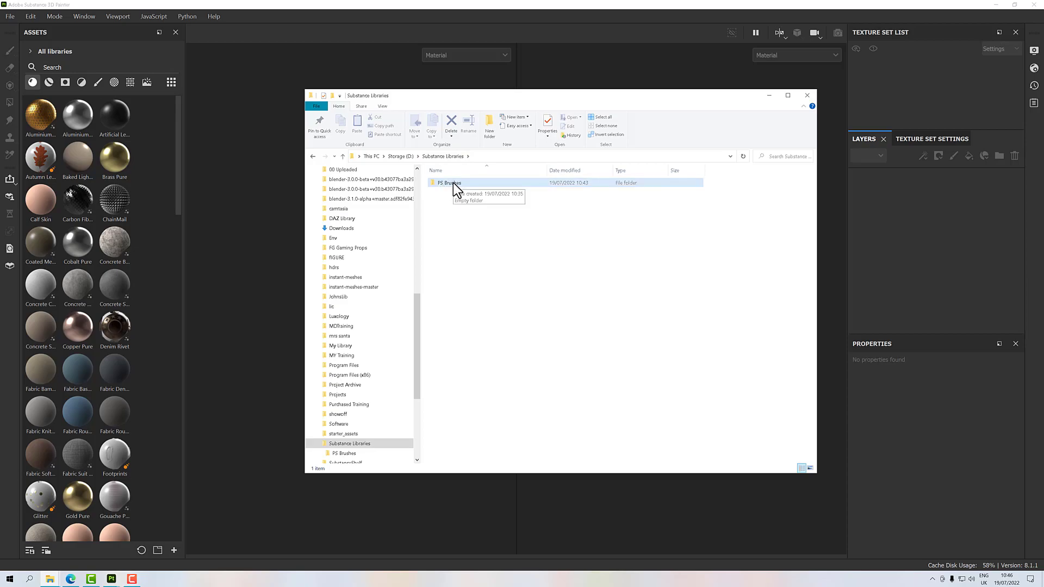
click(439, 194)
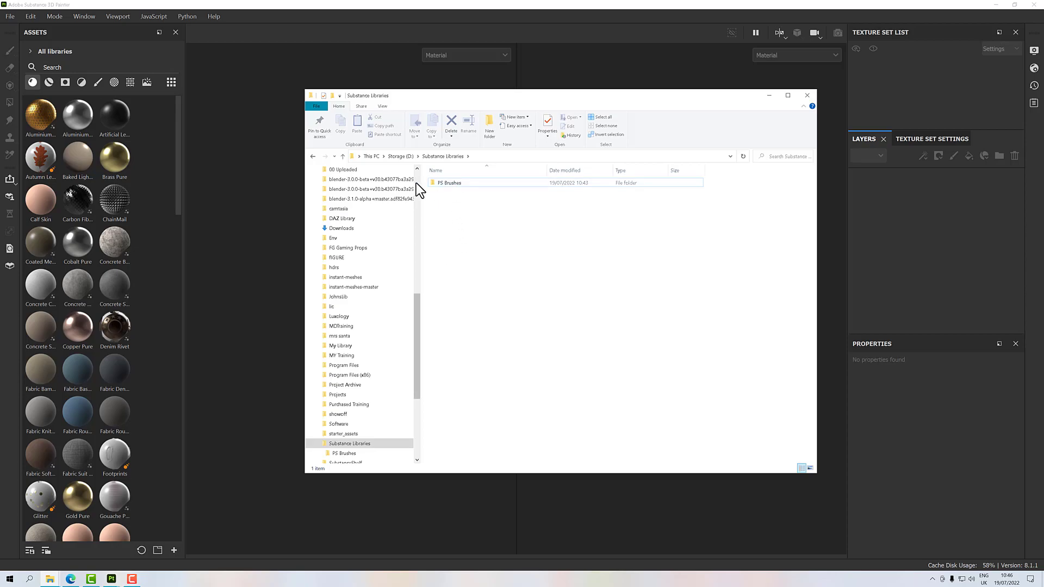
double_click(452, 182)
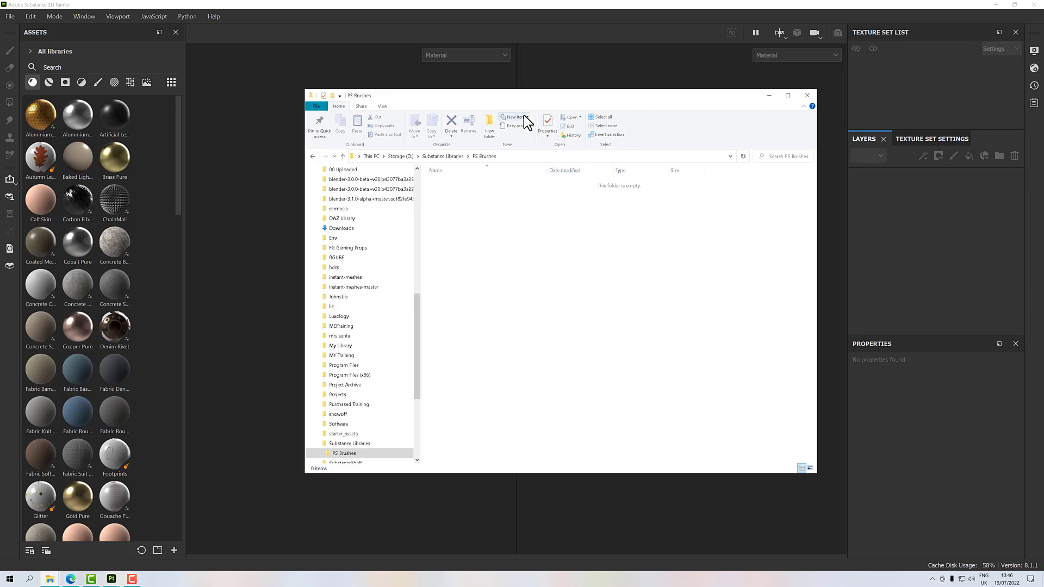
mouse_move(518, 100)
mouse_down()
mouse_move(585, 109)
mouse_move(561, 107)
mouse_up()
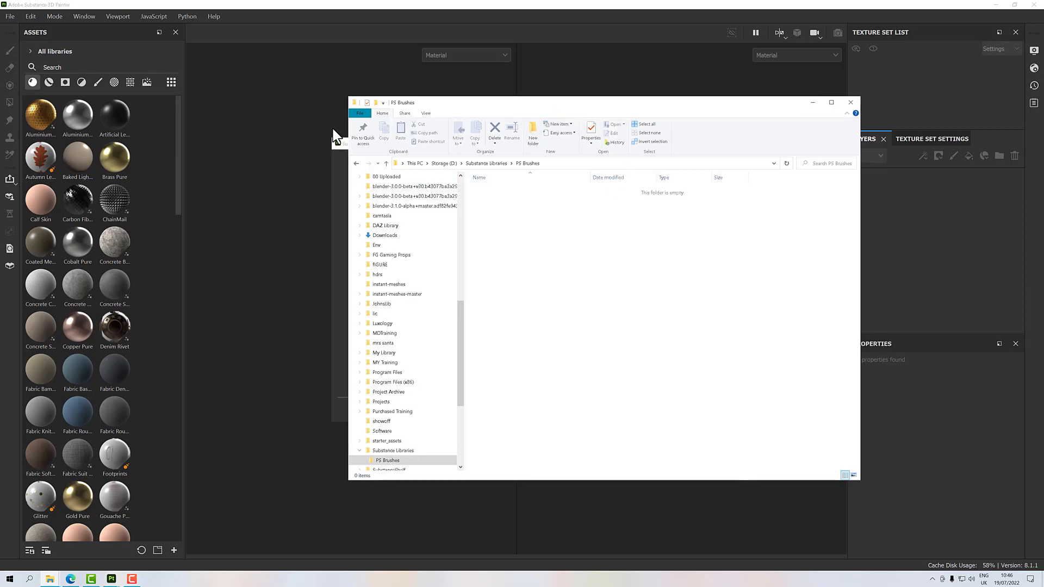
click(338, 155)
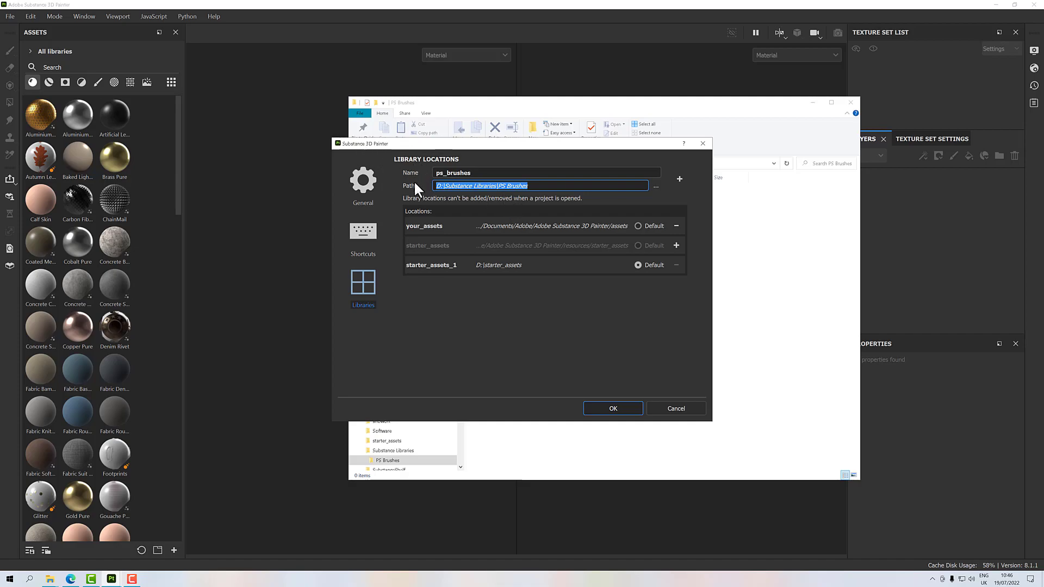
Add ps_brushes at D:\Substance Libraries\PS Brushes to the library Locations list
click(680, 179)
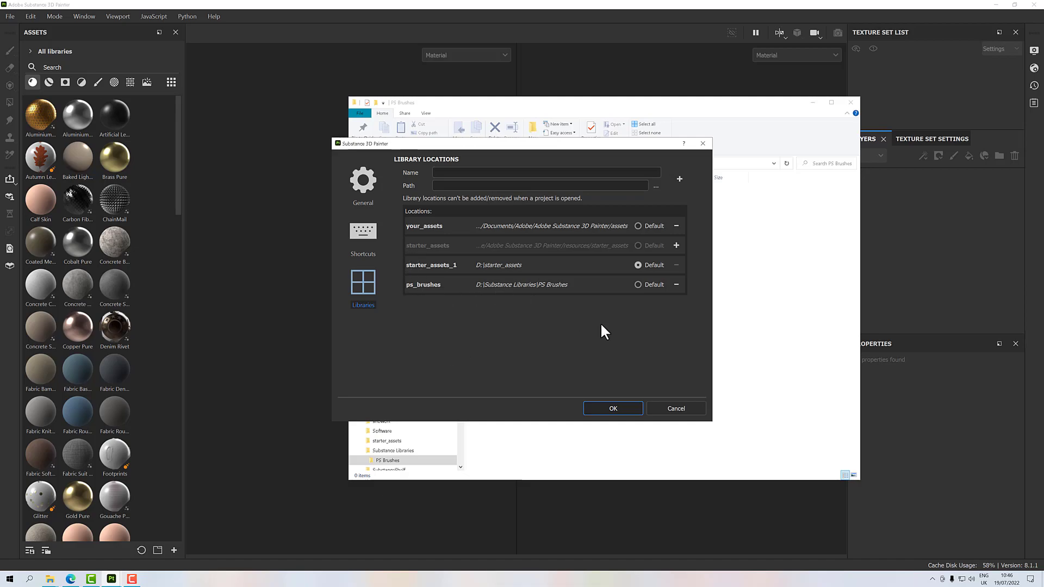
mouse_move(509, 145)
mouse_down()
mouse_move(512, 266)
mouse_move(632, 274)
mouse_up()
click(516, 183)
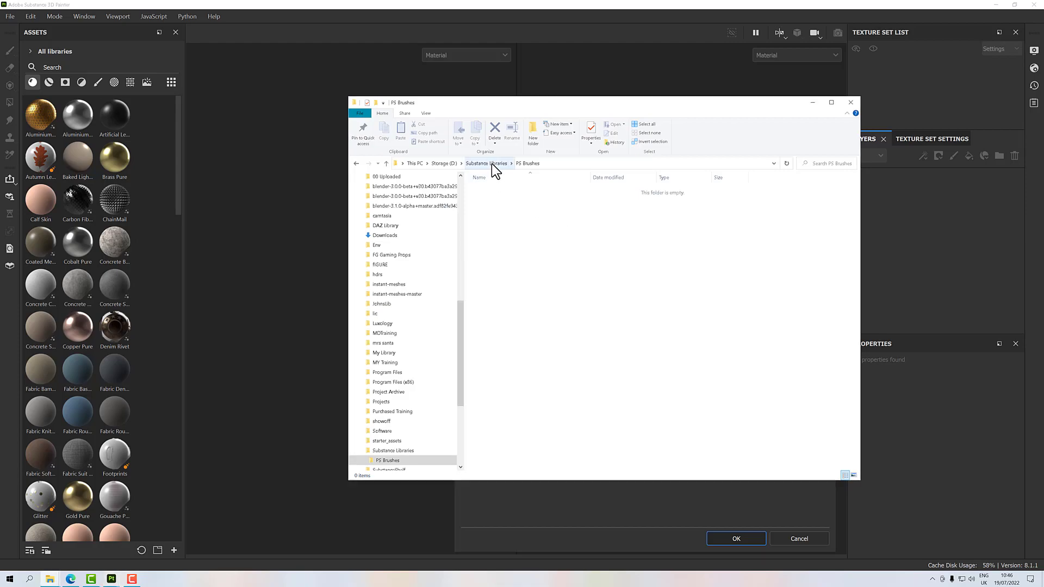
Confirm the library settings so PS Brushes fills with 15 library subfolders
click(660, 486)
click(736, 540)
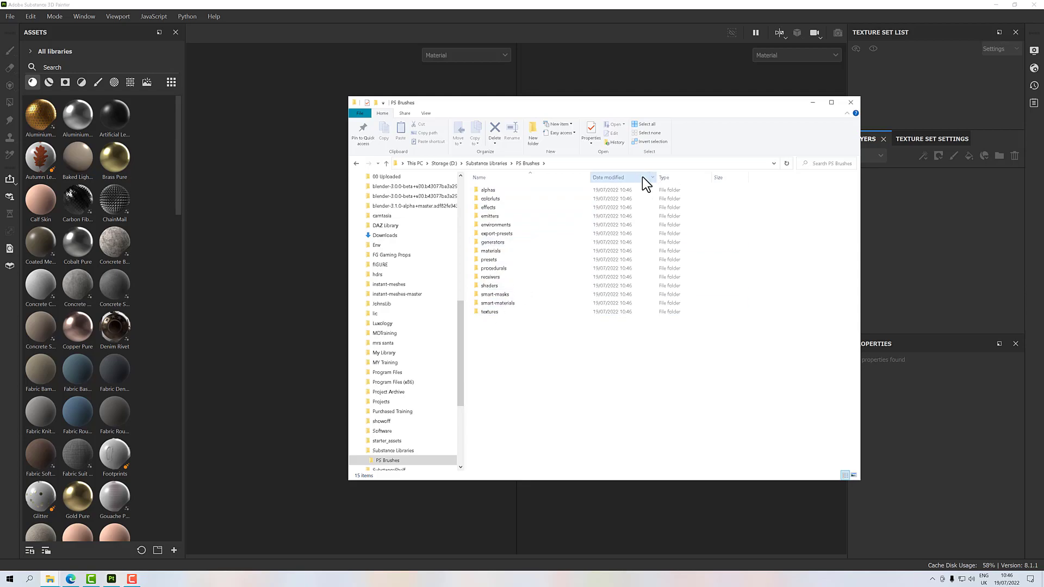
Mark ps_brushes as the Default library in Settings > Libraries and confirm with OK
click(816, 103)
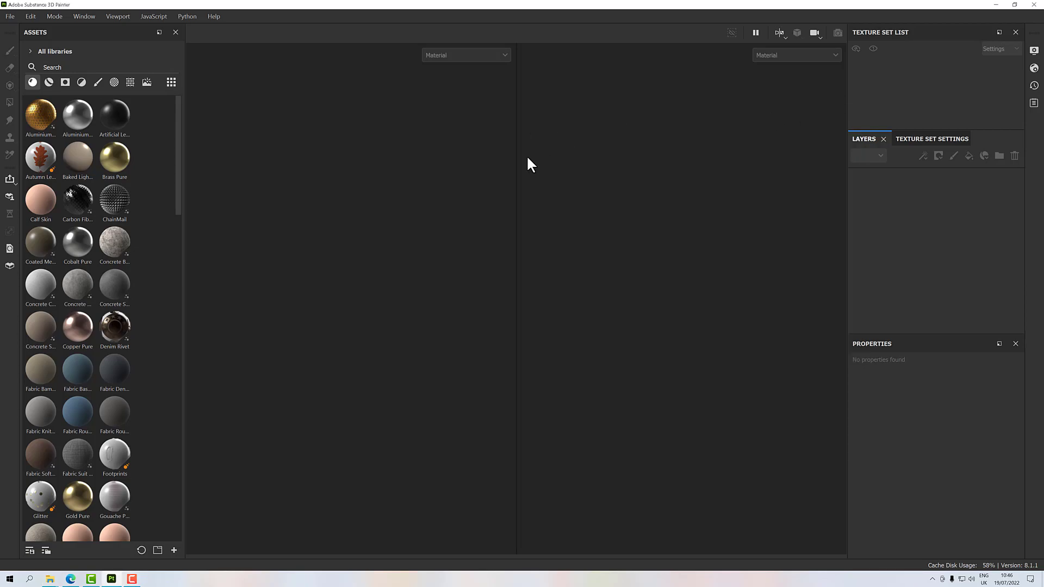
click(31, 17)
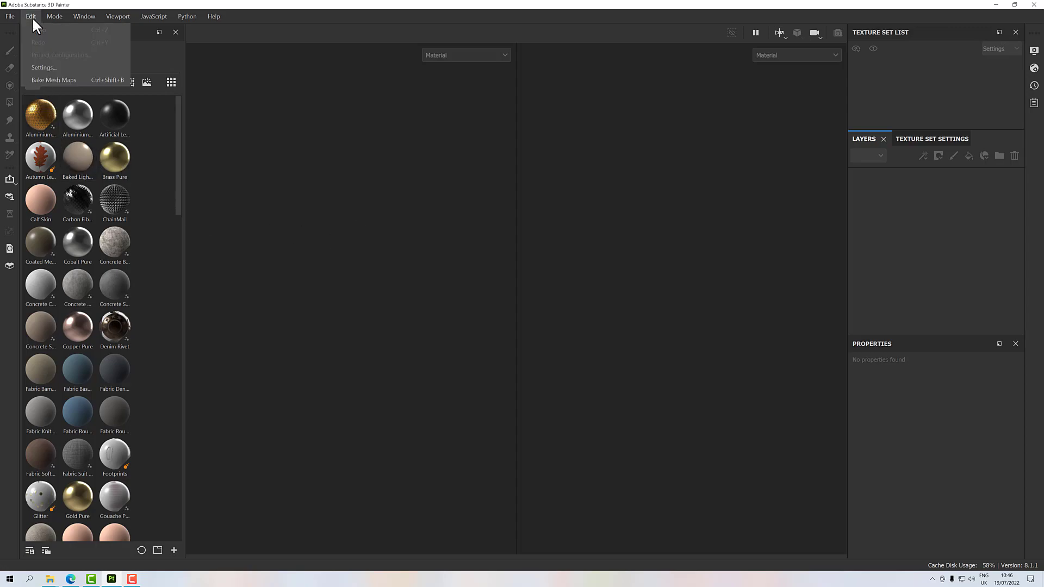
click(43, 68)
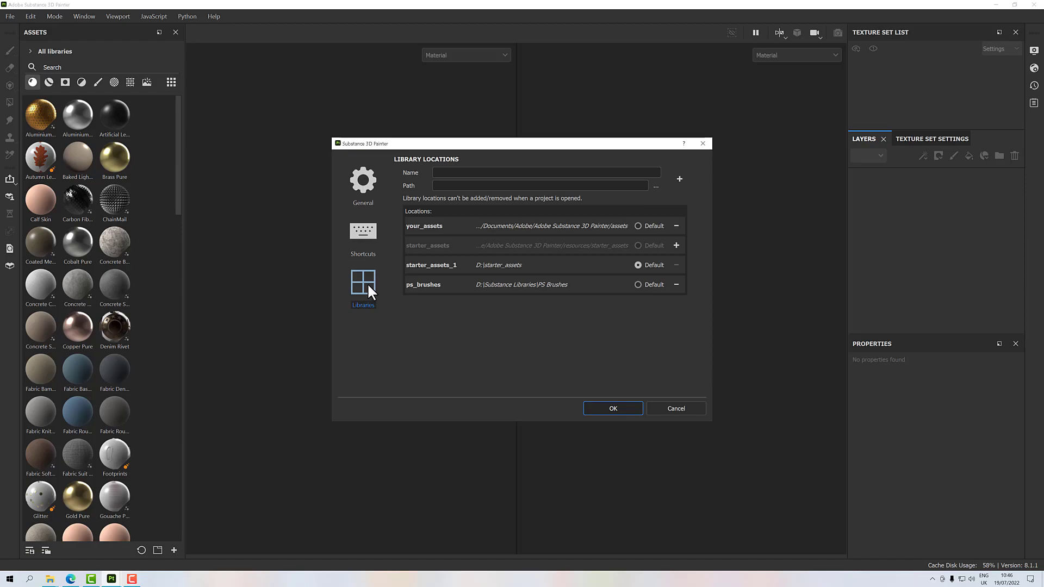
click(647, 286)
click(608, 413)
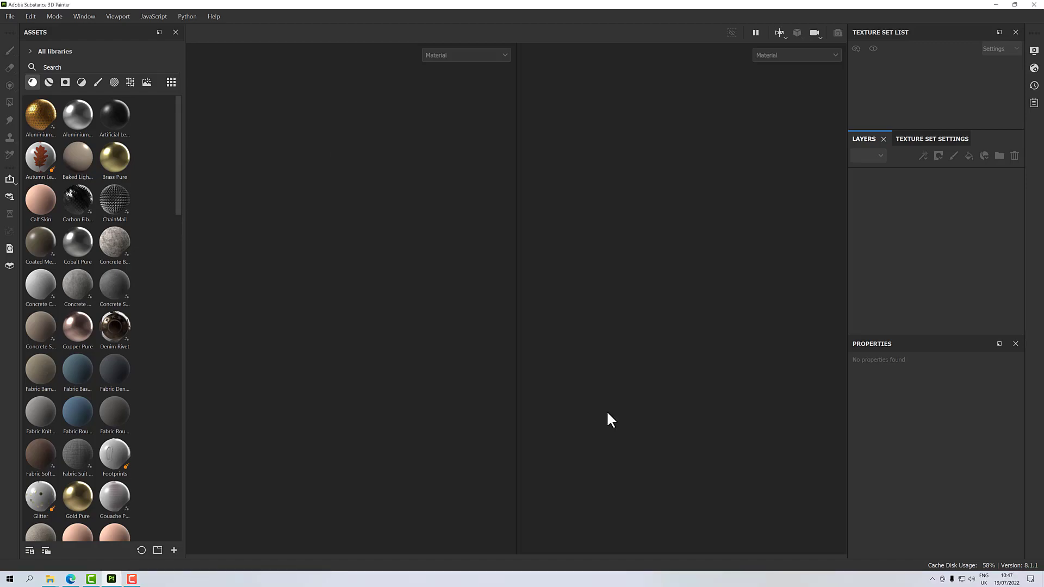
Drag Kyle Brush Presets.abr from the Storage (D:) window onto Painter's Assets panel
click(49, 579)
click(43, 551)
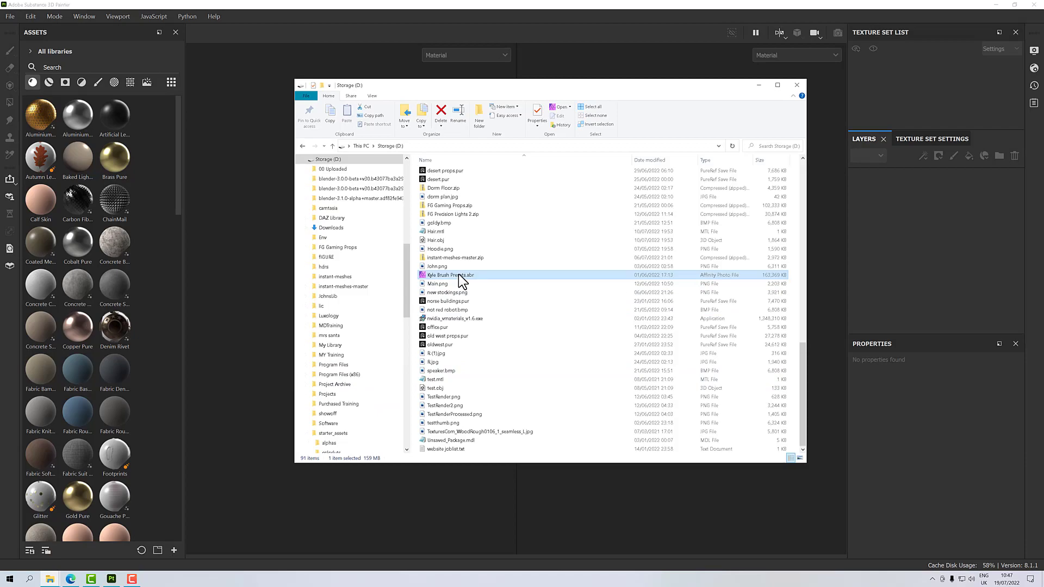
mouse_move(458, 273)
mouse_down()
mouse_move(240, 302)
mouse_move(155, 293)
mouse_up()
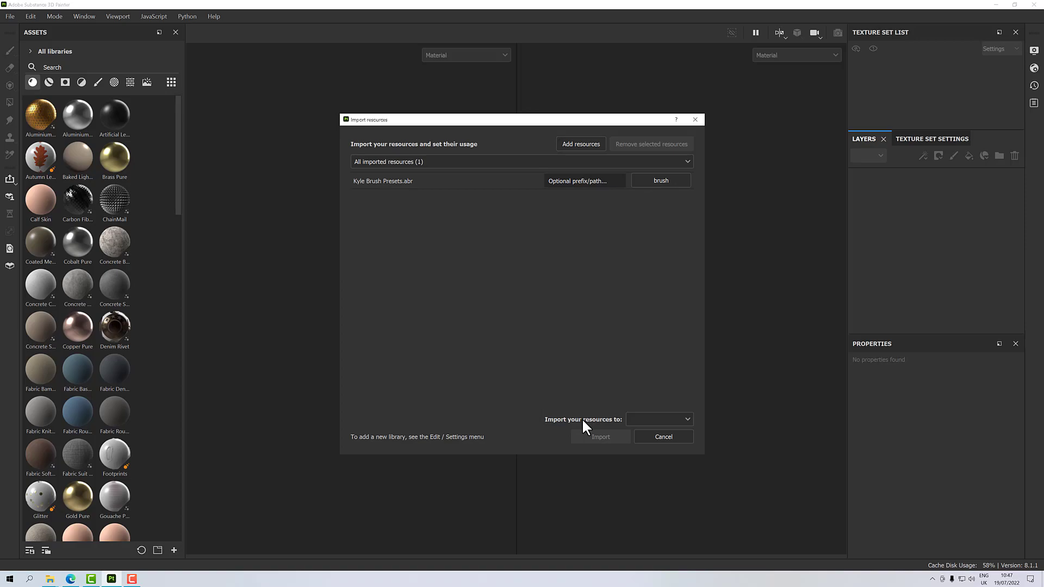
Import Kyle Brush Presets.abr as brushes into the ps_brushes library
click(686, 418)
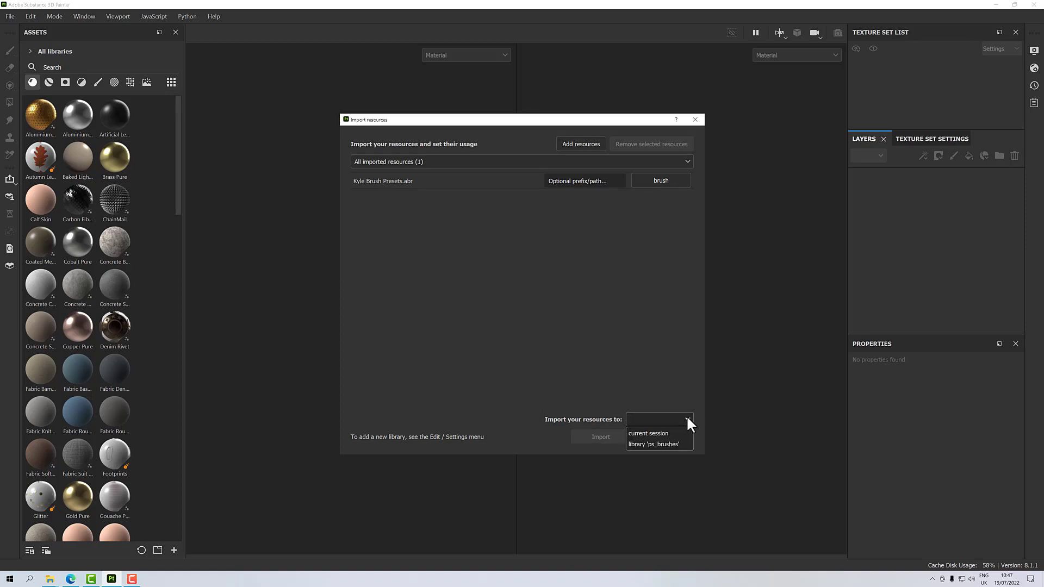
click(663, 445)
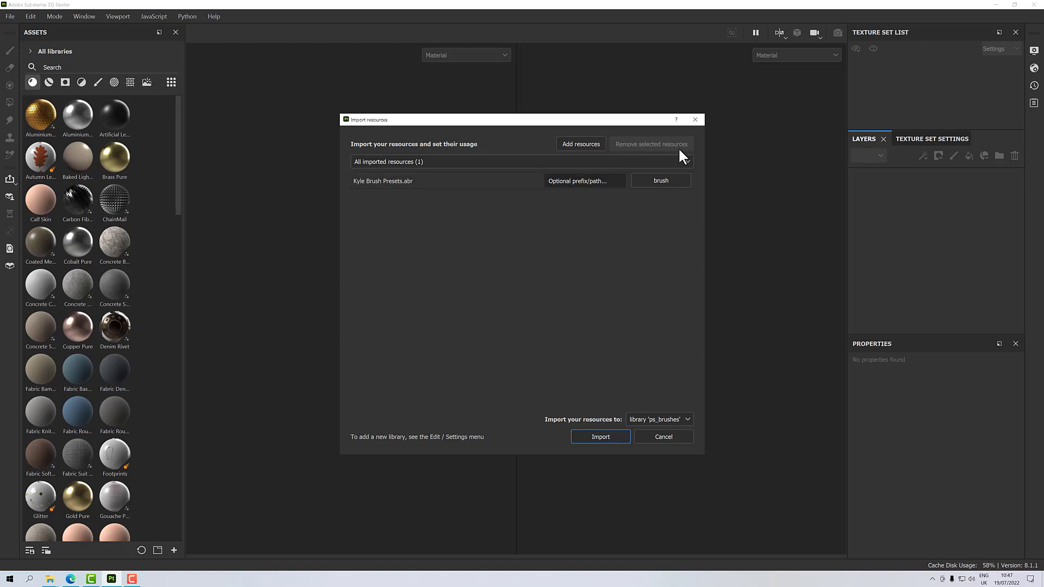
click(611, 438)
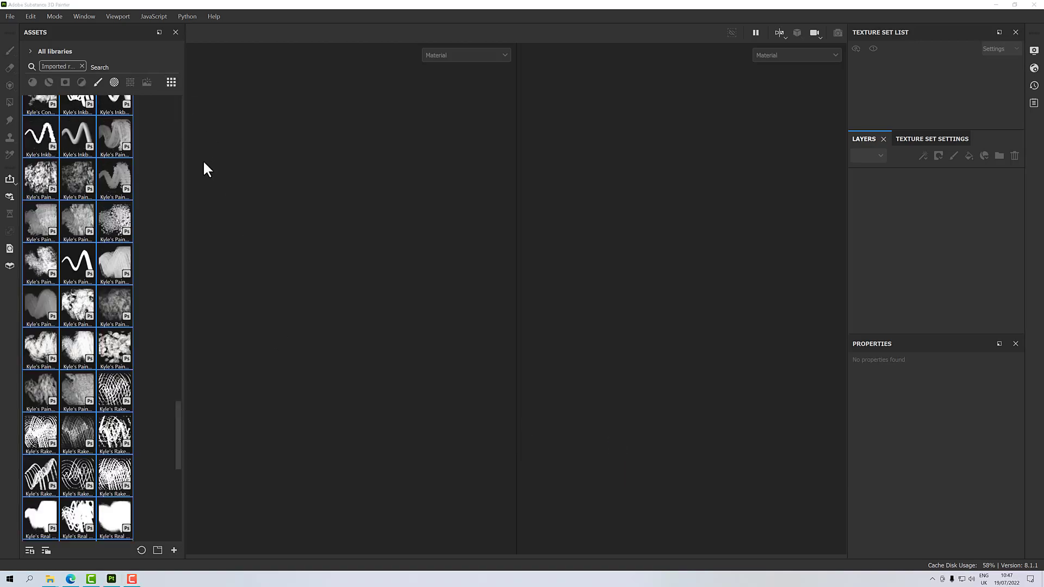
Remove the Imported tag and filter assets to brushes, showing Kyle presets beside starter brushes
mouse_move(175, 406)
mouse_down()
mouse_move(170, 497)
mouse_move(195, 86)
mouse_up()
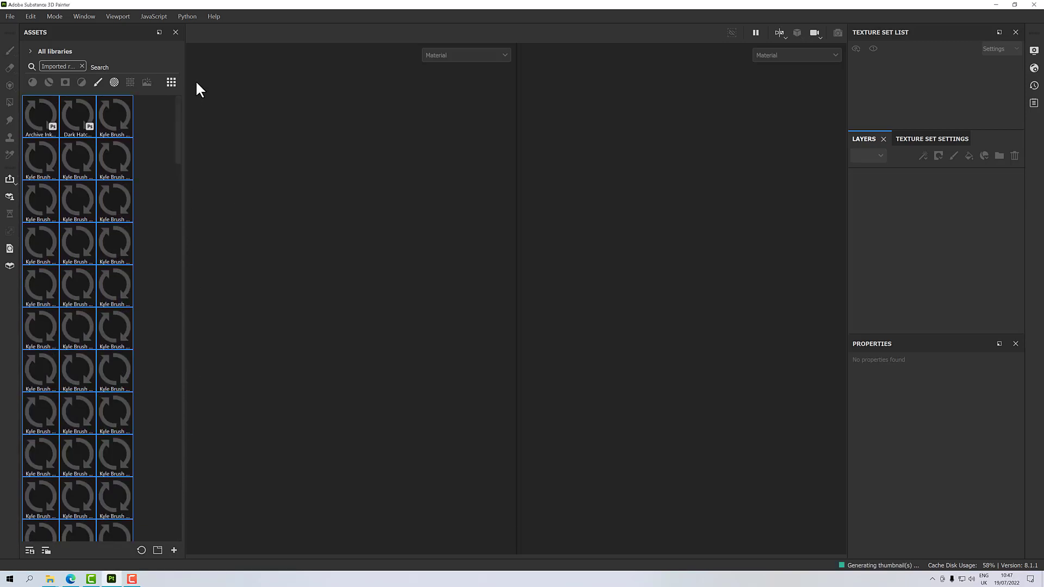
click(82, 66)
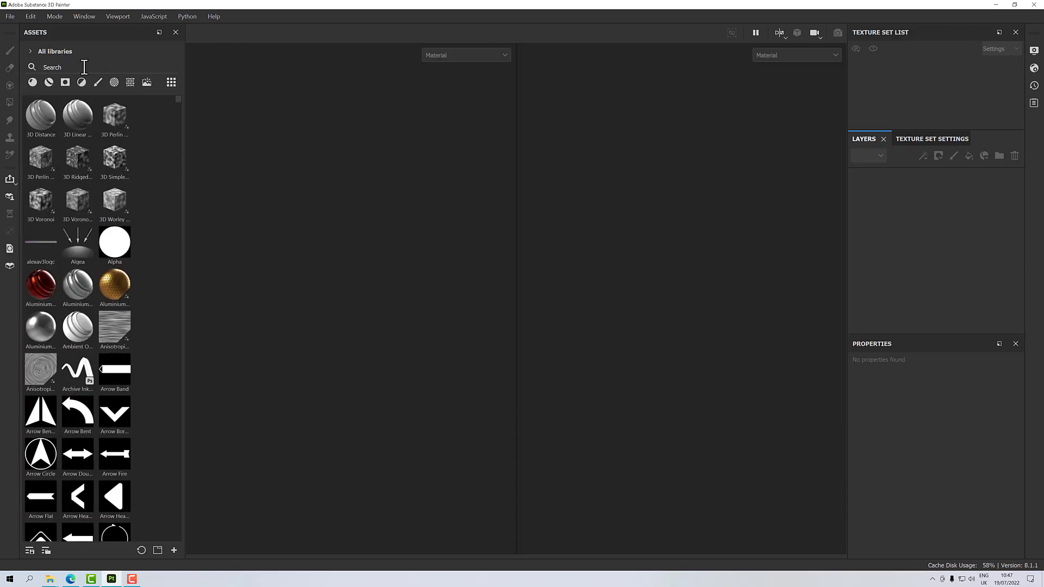
click(94, 84)
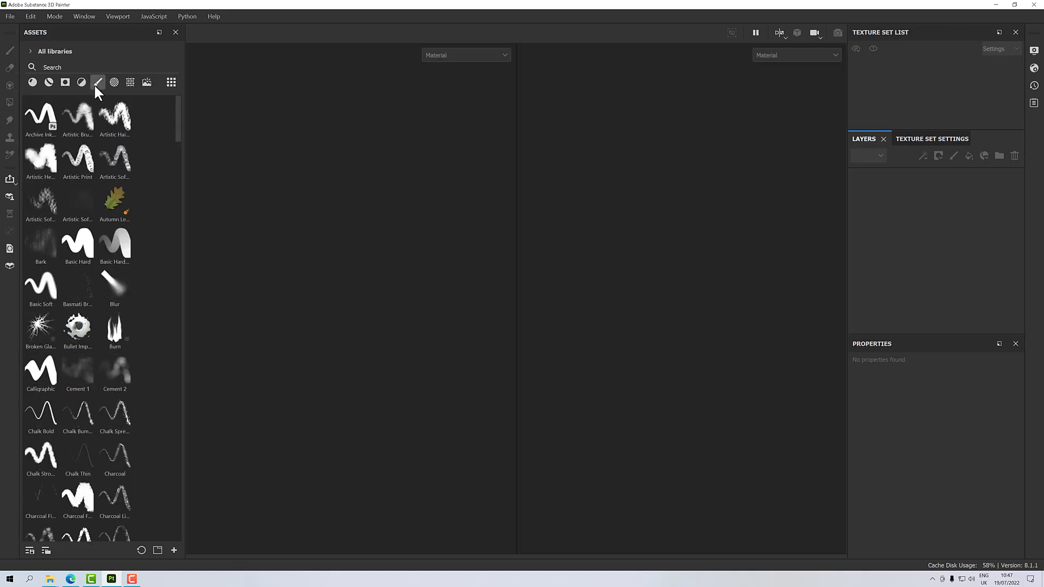
mouse_move(175, 116)
mouse_down()
mouse_move(182, 375)
mouse_move(204, 109)
mouse_up()
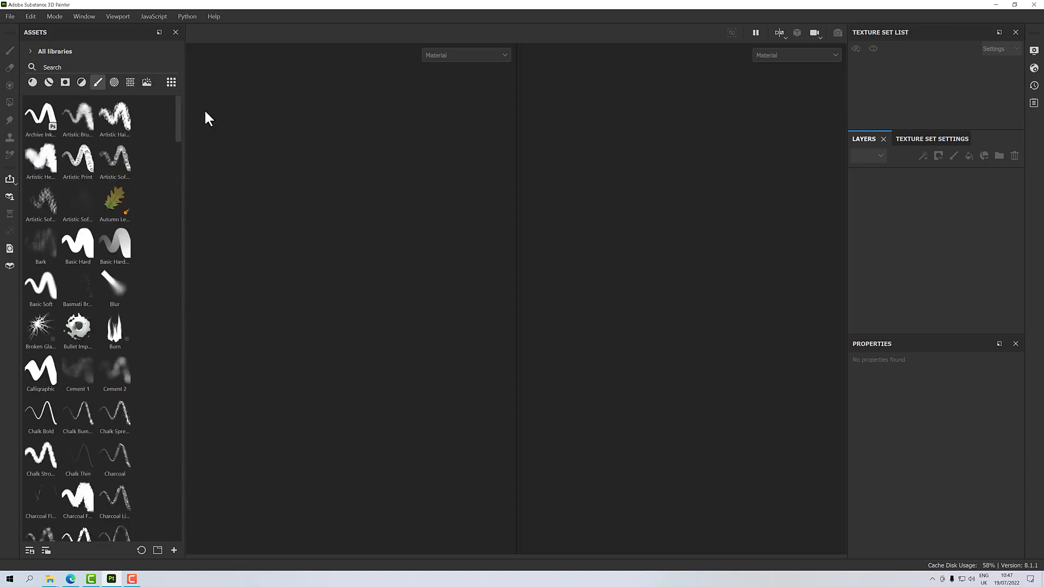
Show only the ps_brushes library and scroll through its Photoshop brushes
click(30, 49)
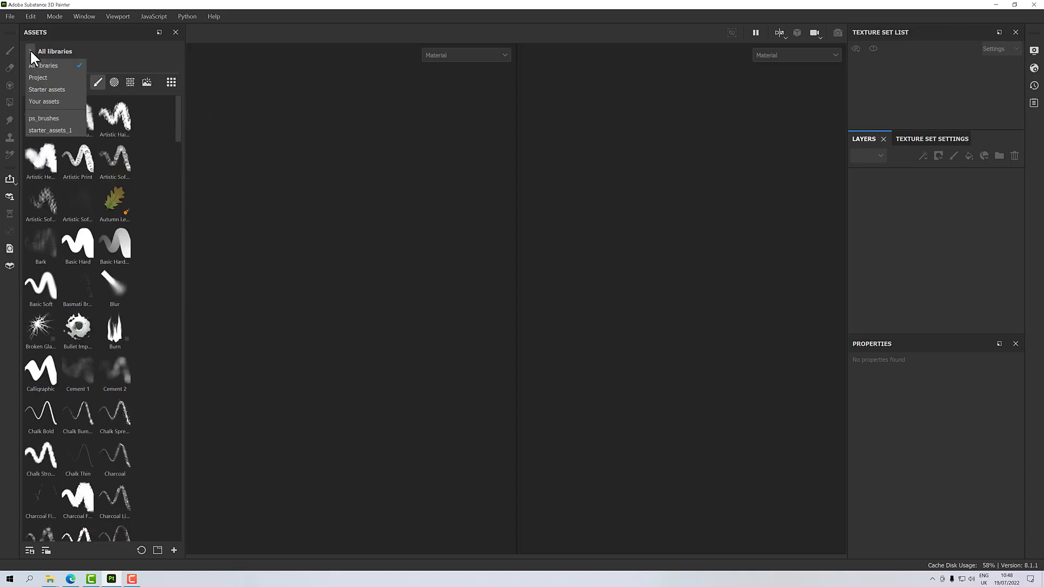
click(40, 119)
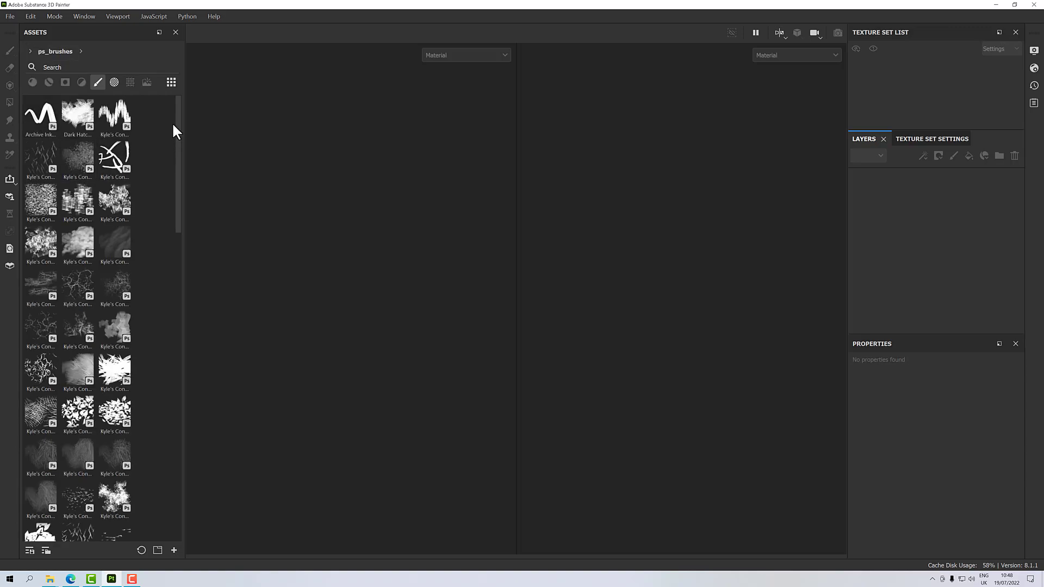
mouse_move(177, 122)
mouse_down()
mouse_move(163, 405)
mouse_move(168, 122)
mouse_move(134, 90)
mouse_up()
Switch the Assets panel to the starter_assets_1 library's brushes
click(30, 49)
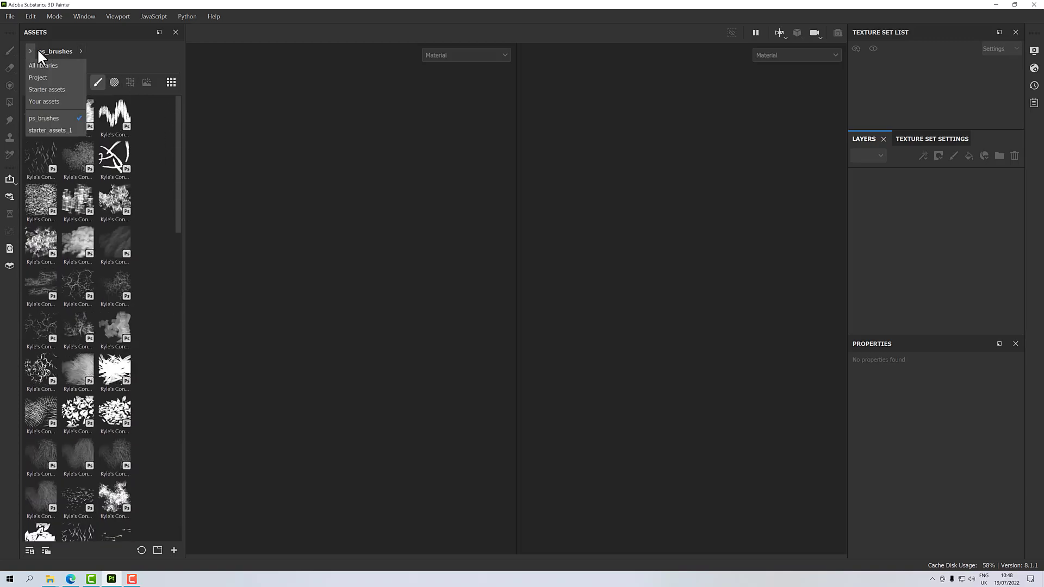
click(53, 126)
mouse_move(178, 129)
mouse_down()
mouse_move(179, 494)
mouse_move(184, 114)
mouse_up()
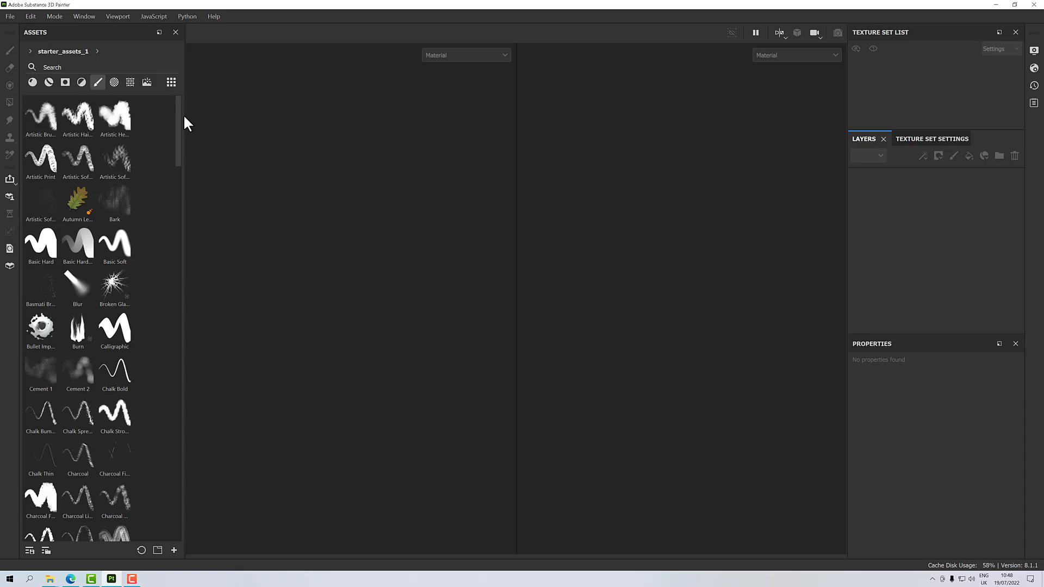
click(32, 16)
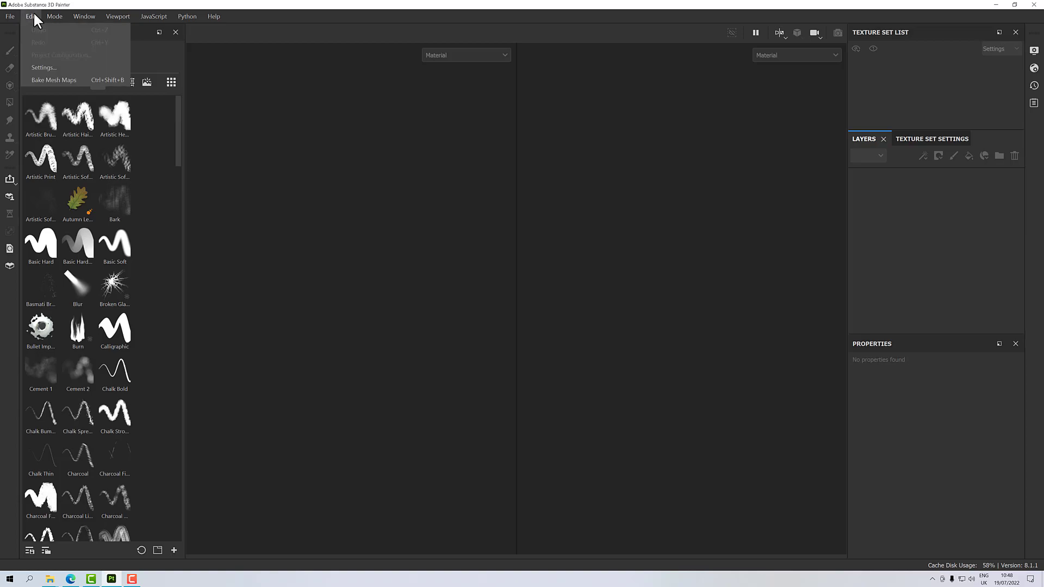
click(47, 67)
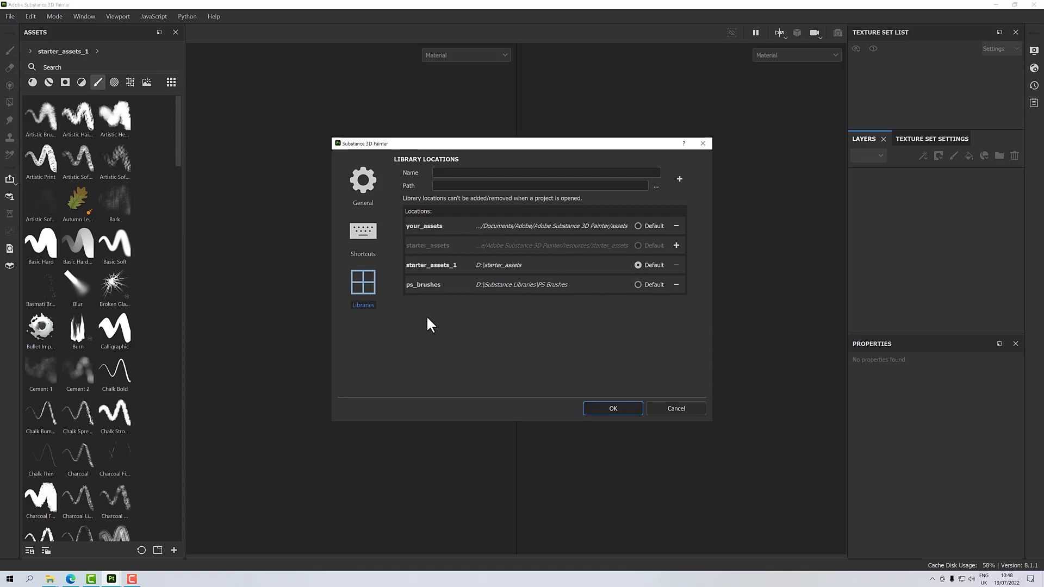
click(605, 406)
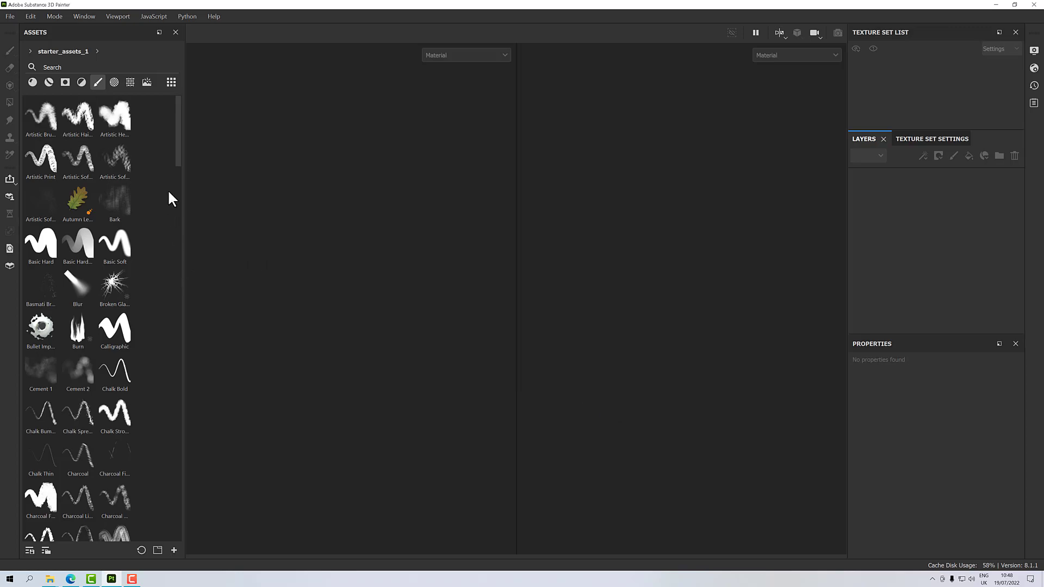